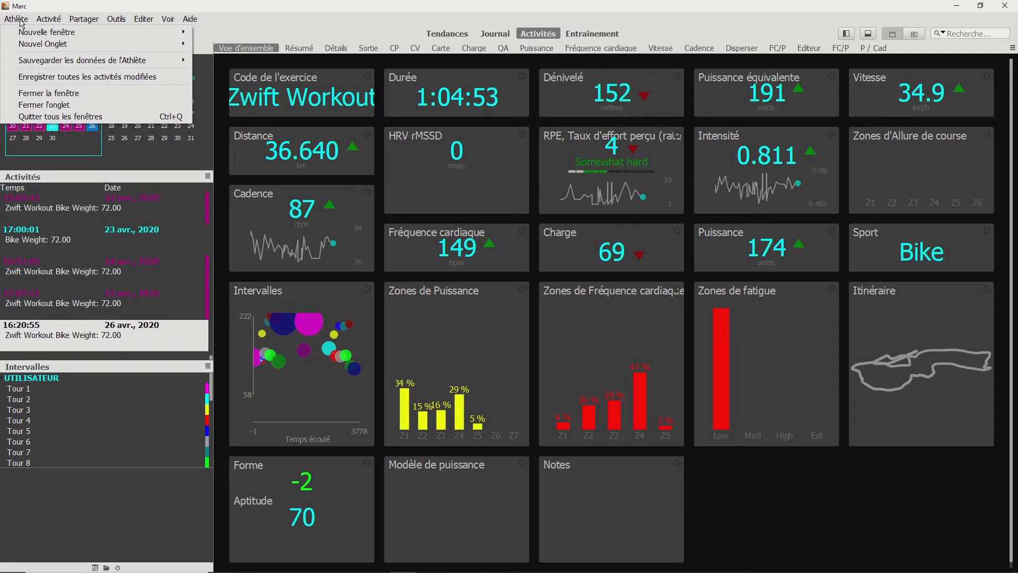
mouse_move(30, 46)
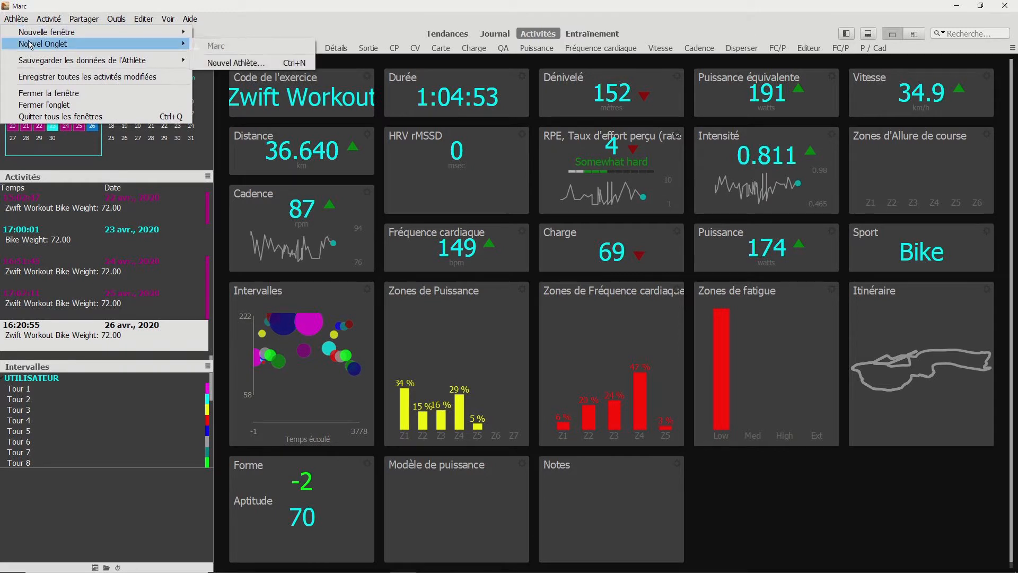
mouse_move(48, 21)
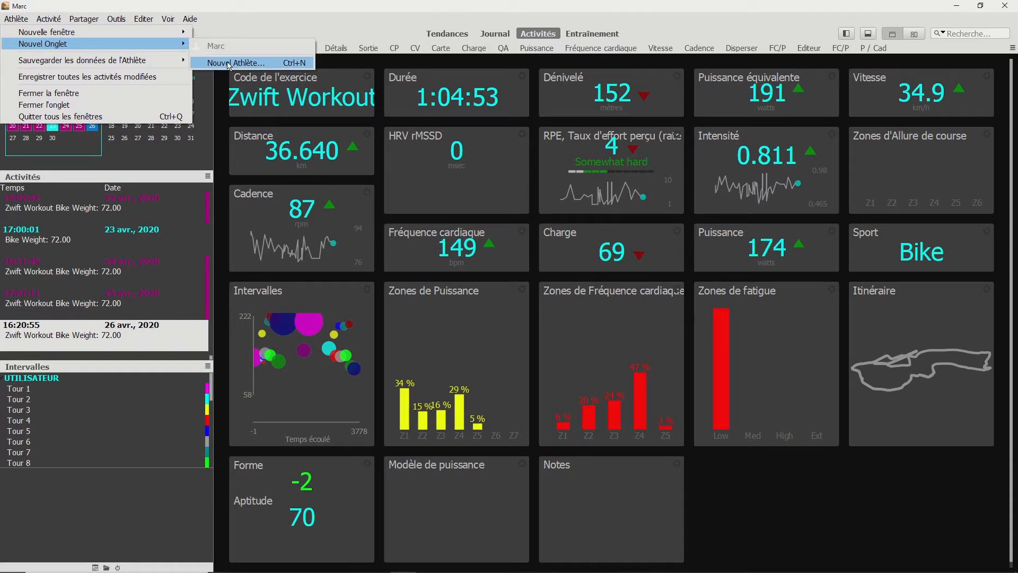
click(238, 25)
Open the Options window on the general settings and reposition it over the activity overview.
click(116, 20)
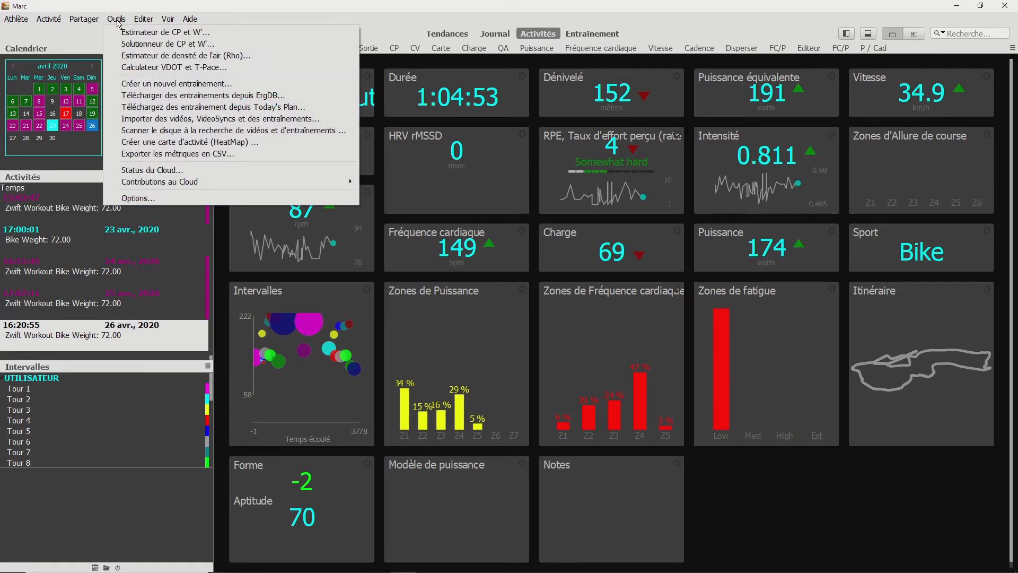
click(136, 198)
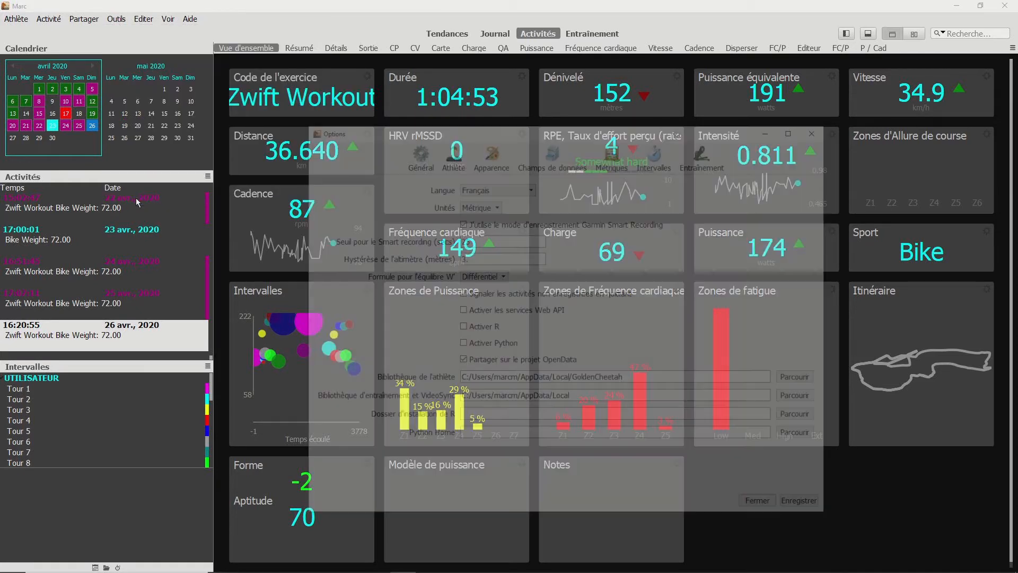
drag(509, 133, 445, 93)
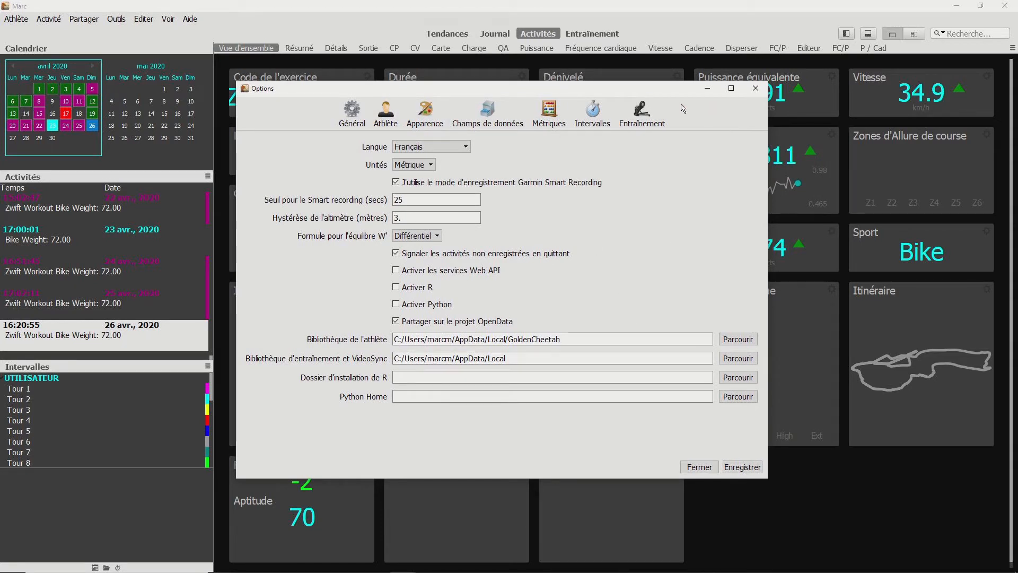
drag(626, 89, 625, 73)
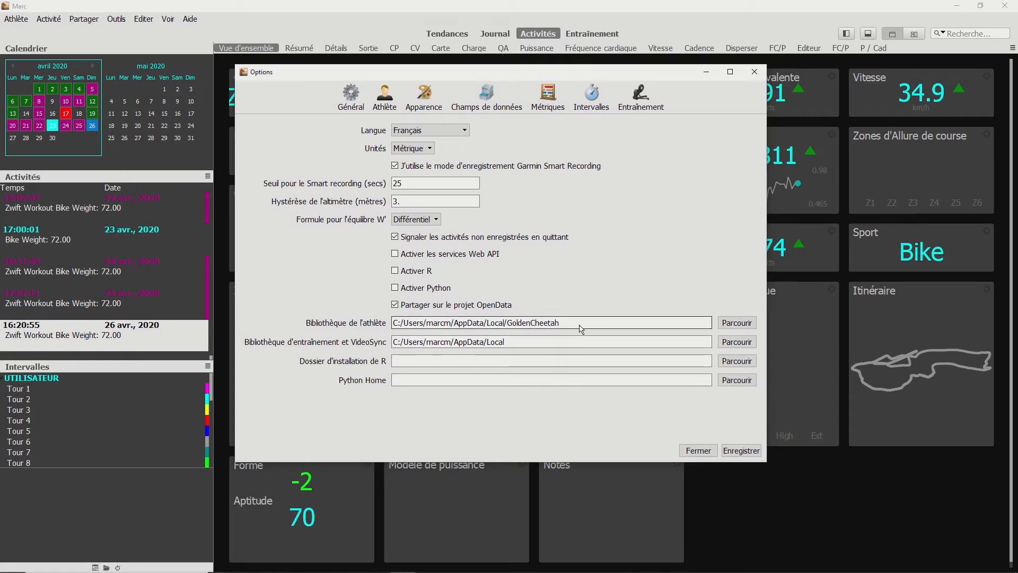
Copy the athlete library path from the general options and open that folder in File Explorer.
drag(574, 326, 393, 325)
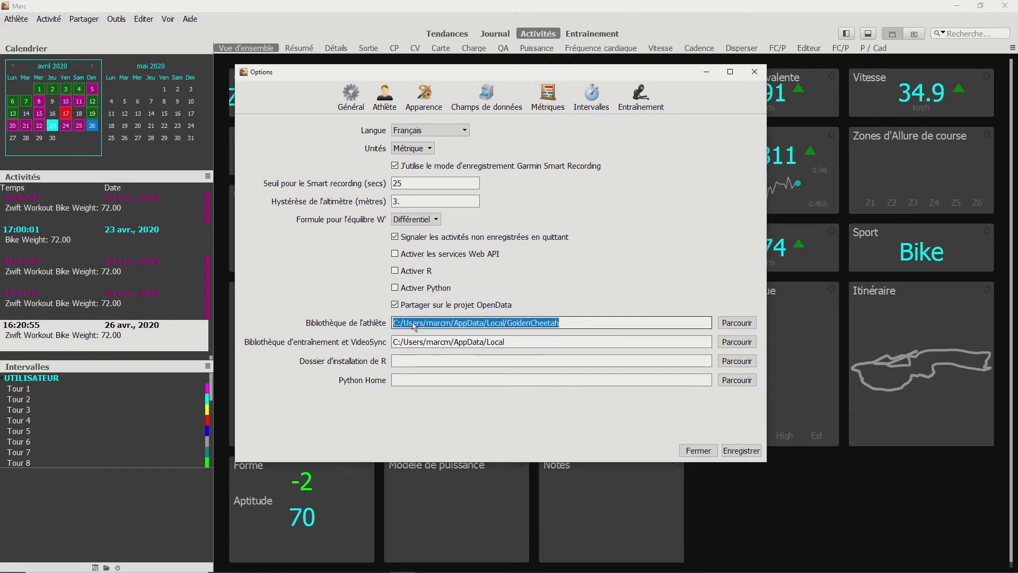
right_click(415, 325)
click(442, 369)
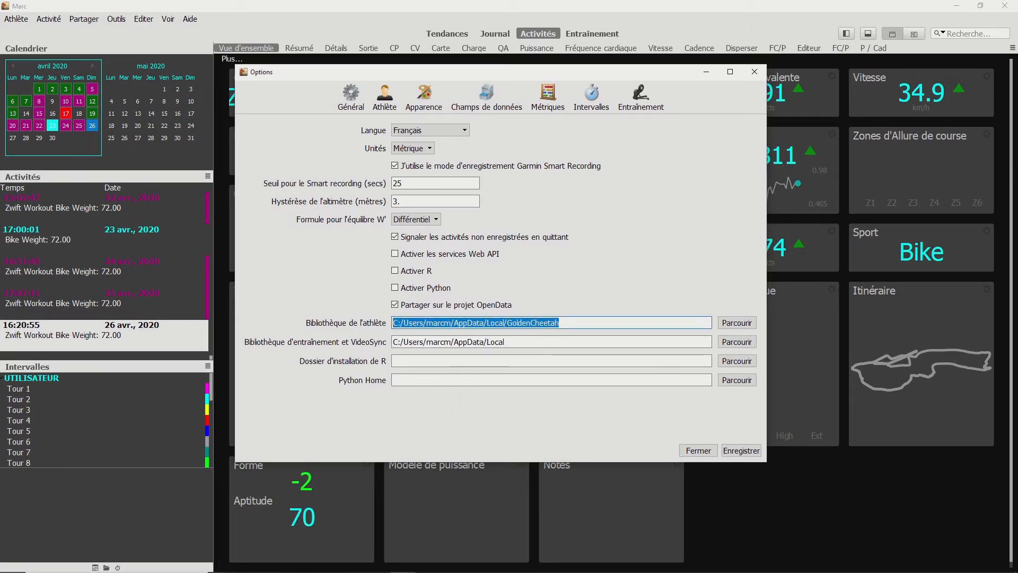
click(299, 563)
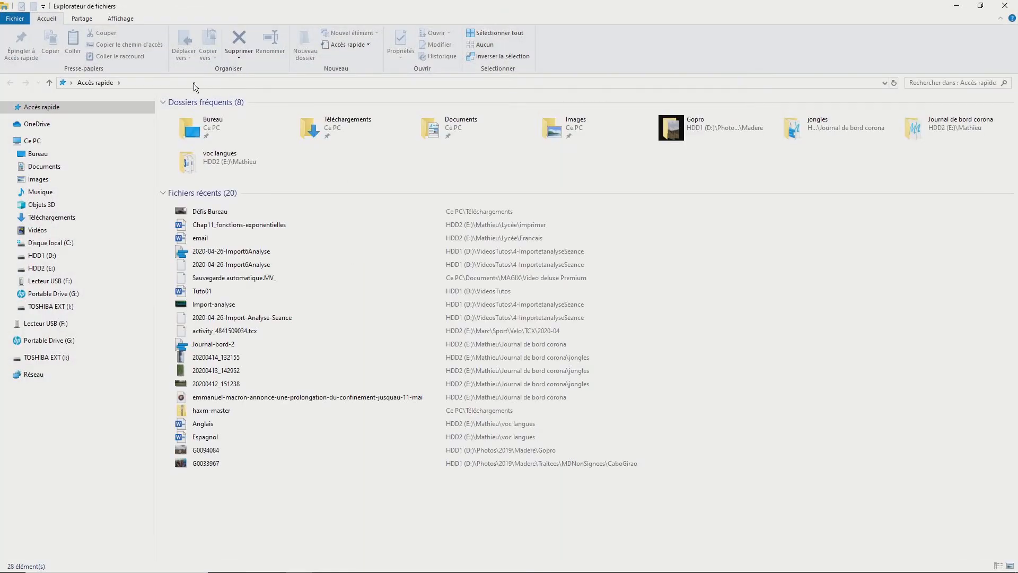
click(196, 85)
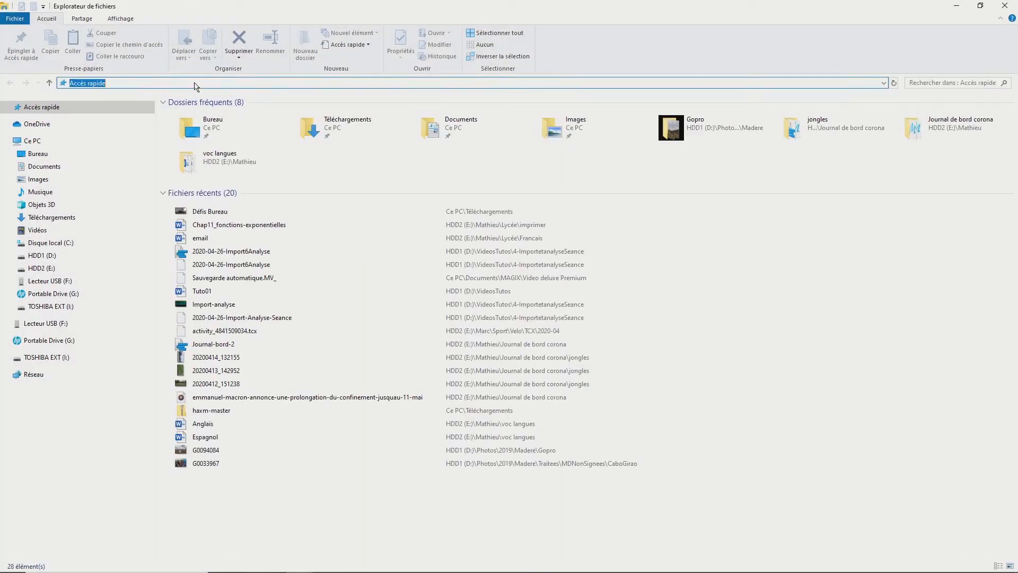
key(ctrl+v)
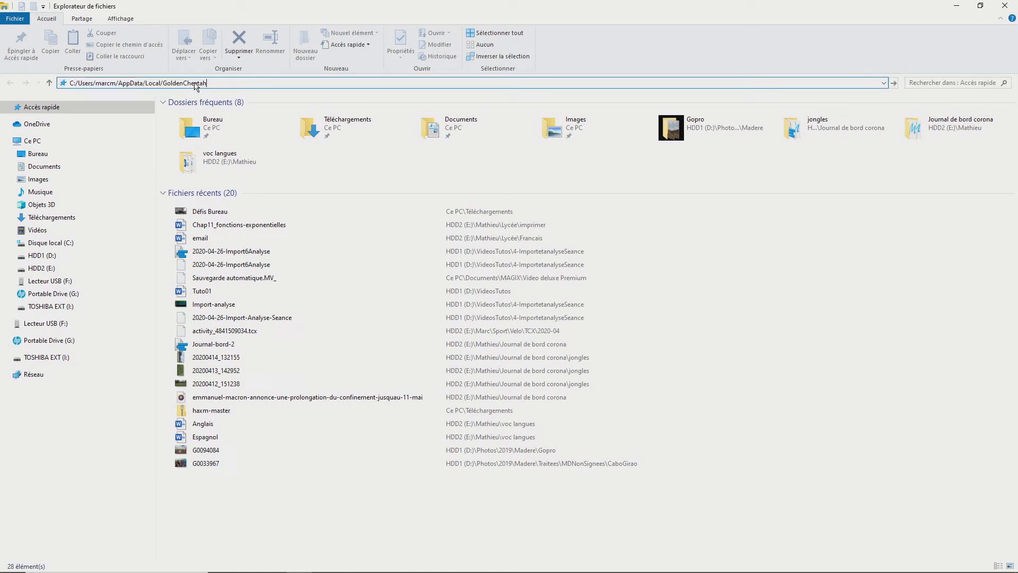
key(Return)
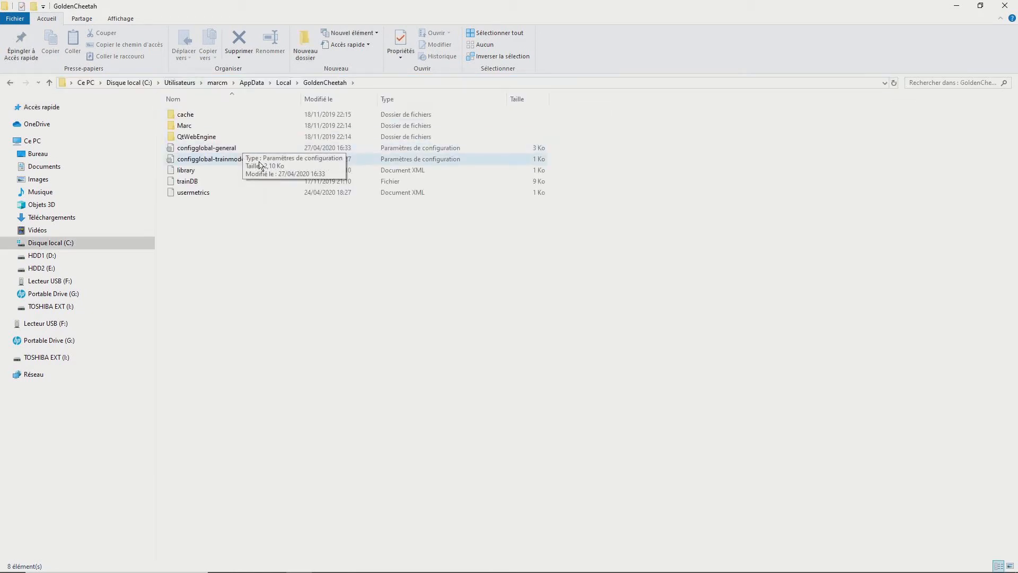
Look inside the athlete's subfolder of the GoldenCheetah folder, go back up and return to the Options window.
double_click(184, 126)
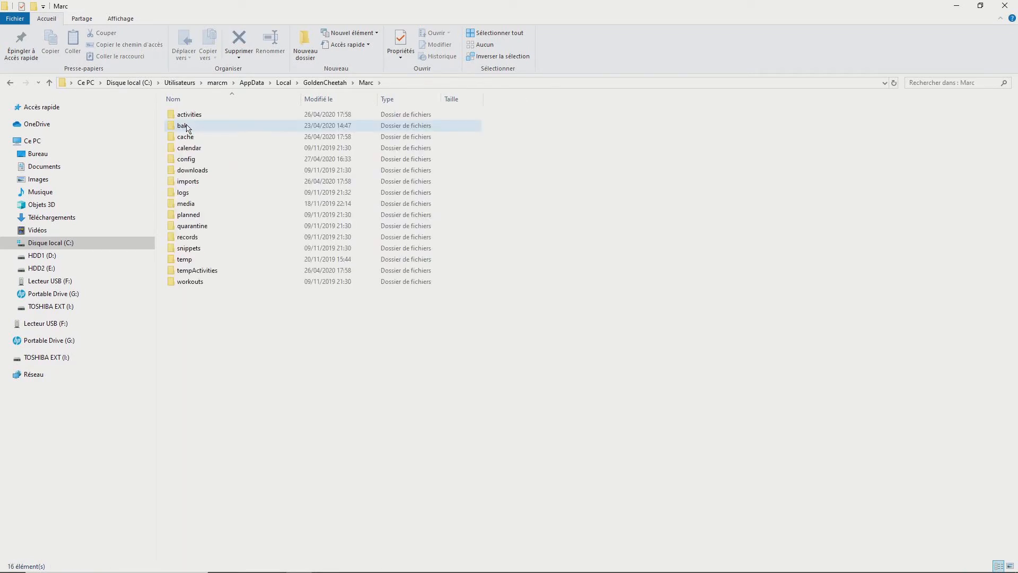
click(325, 83)
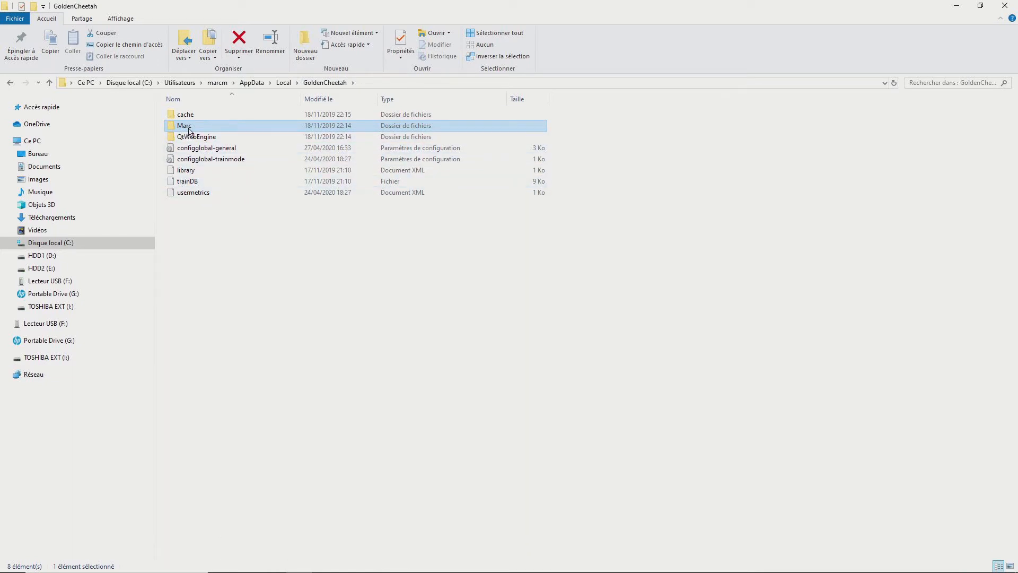
click(956, 6)
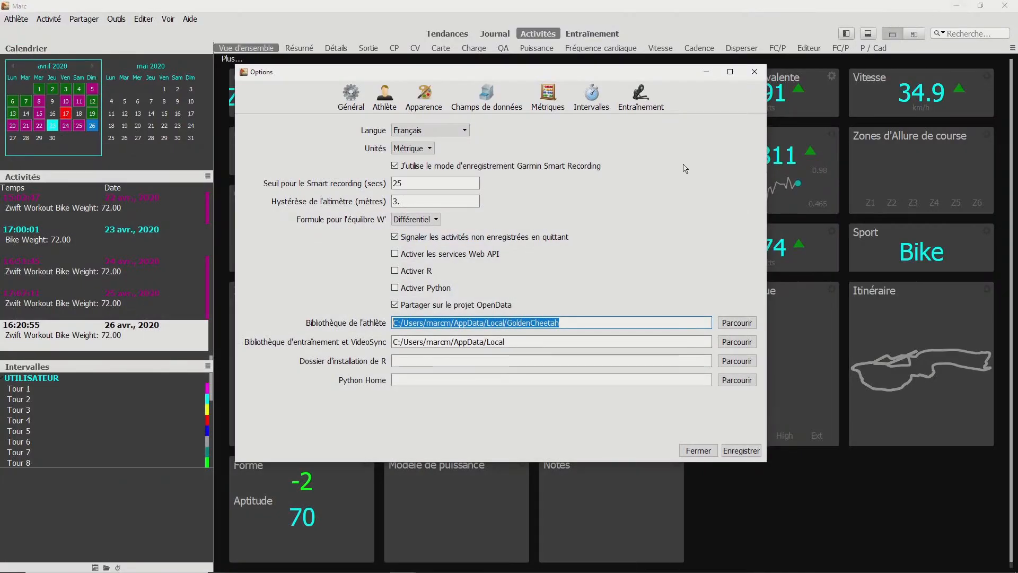
Examine the athlete's profile, model, body measurement and heart rate variability settings.
click(386, 96)
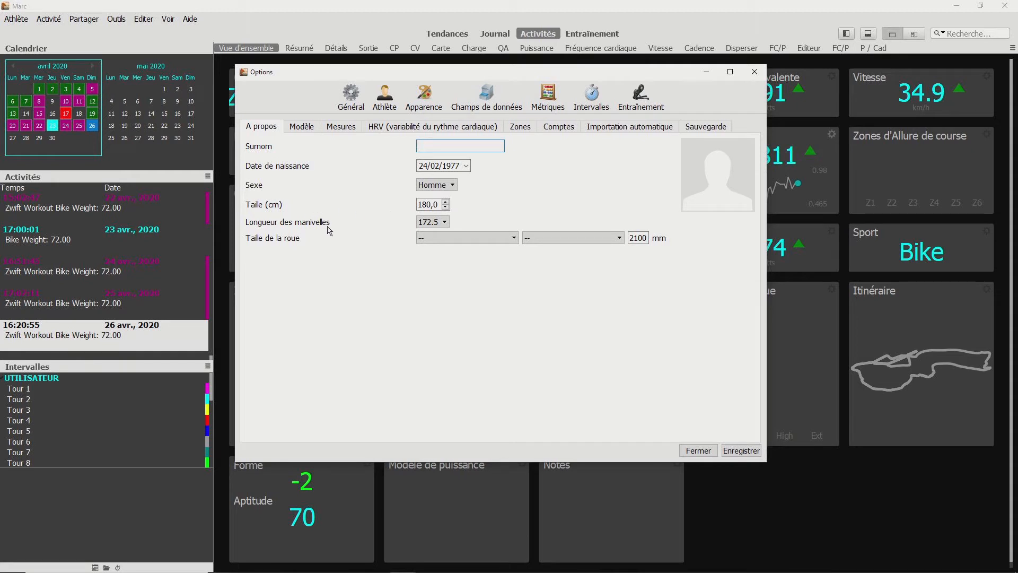
click(301, 127)
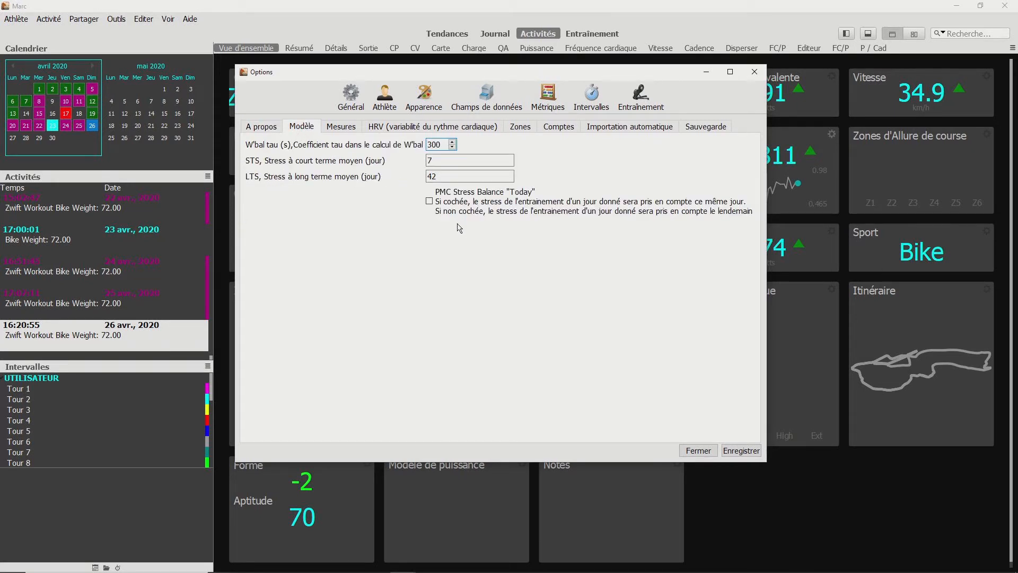
click(338, 128)
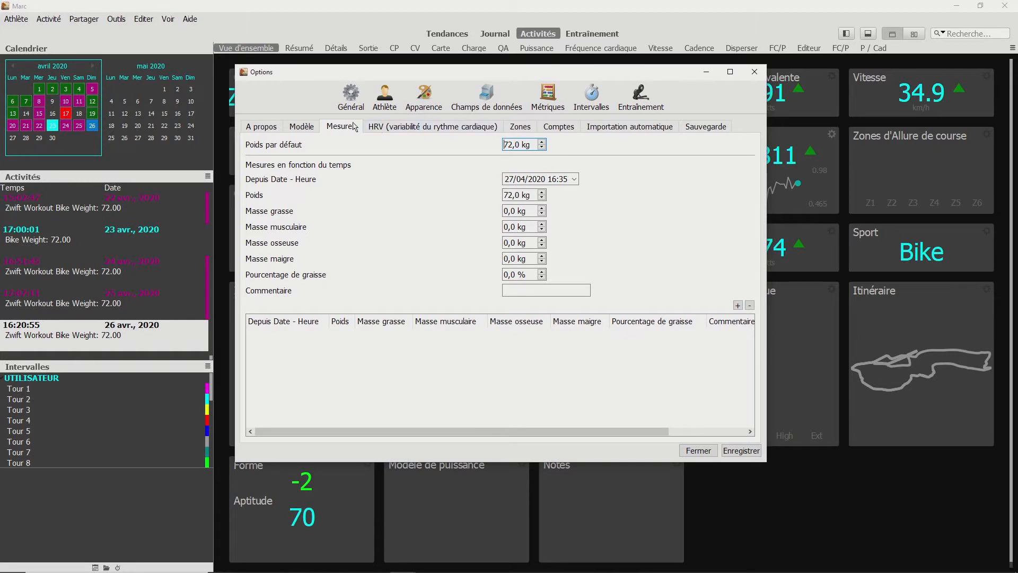
click(374, 128)
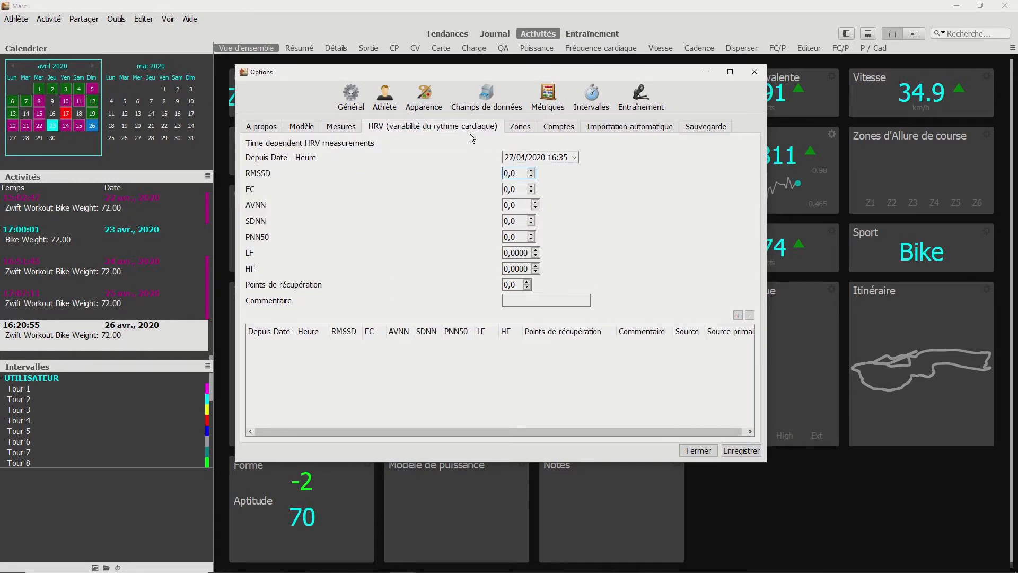
In the athlete's cycling power zones, fill in an FTP of 240 and a Pmax of 1050.
click(521, 127)
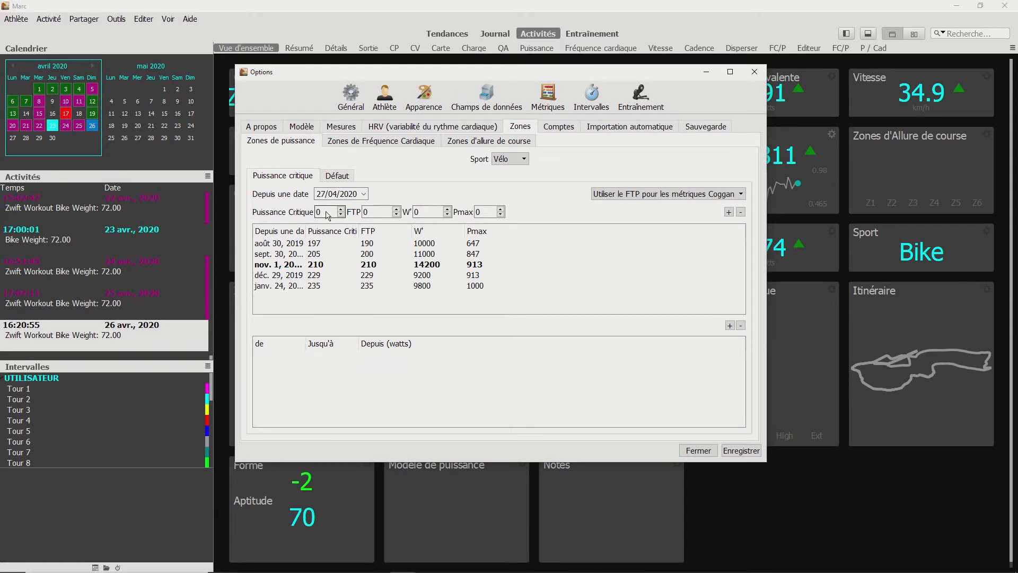
double_click(380, 212)
key(Tab)
key(Tab)
drag(495, 215, 463, 215)
Examine the default power zone percentages and the threshold and default settings of the heart rate and running pace zones.
click(339, 179)
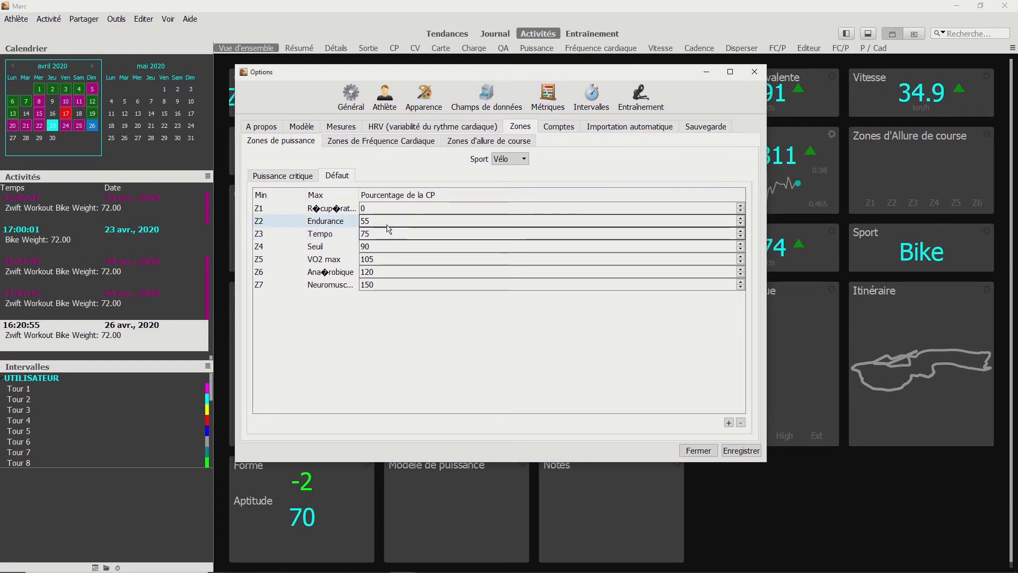
click(297, 180)
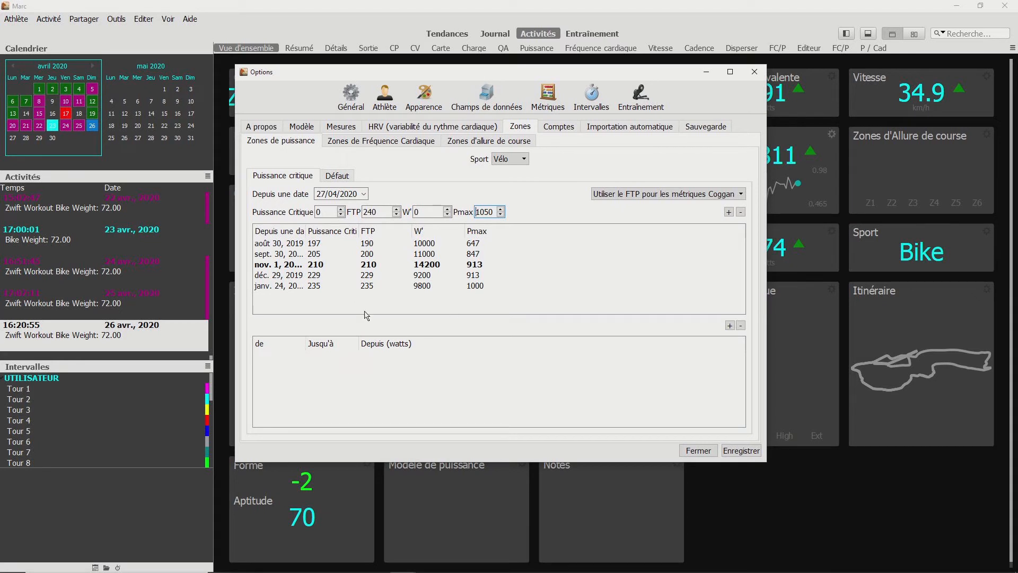
click(389, 144)
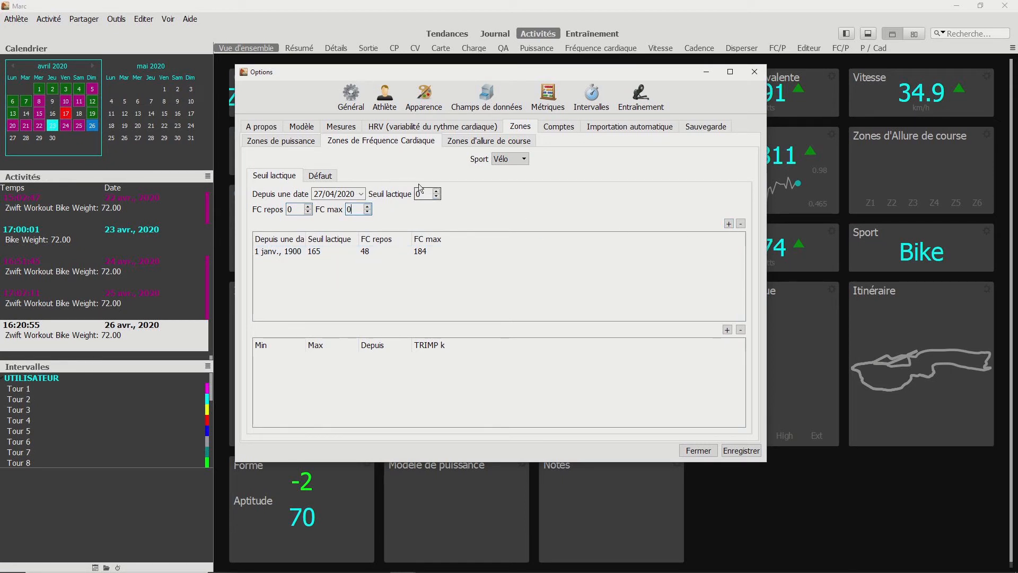
click(325, 178)
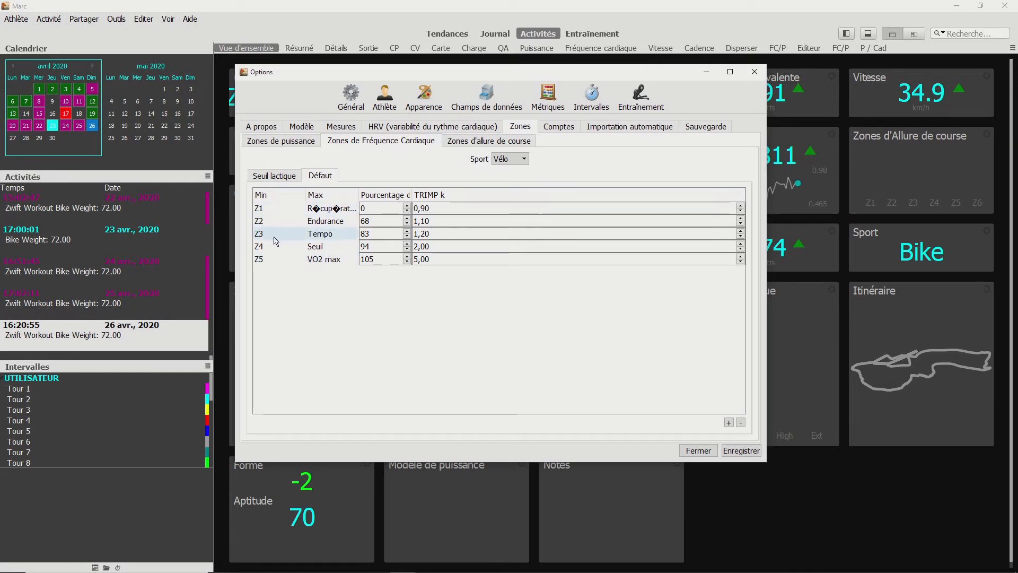
click(491, 144)
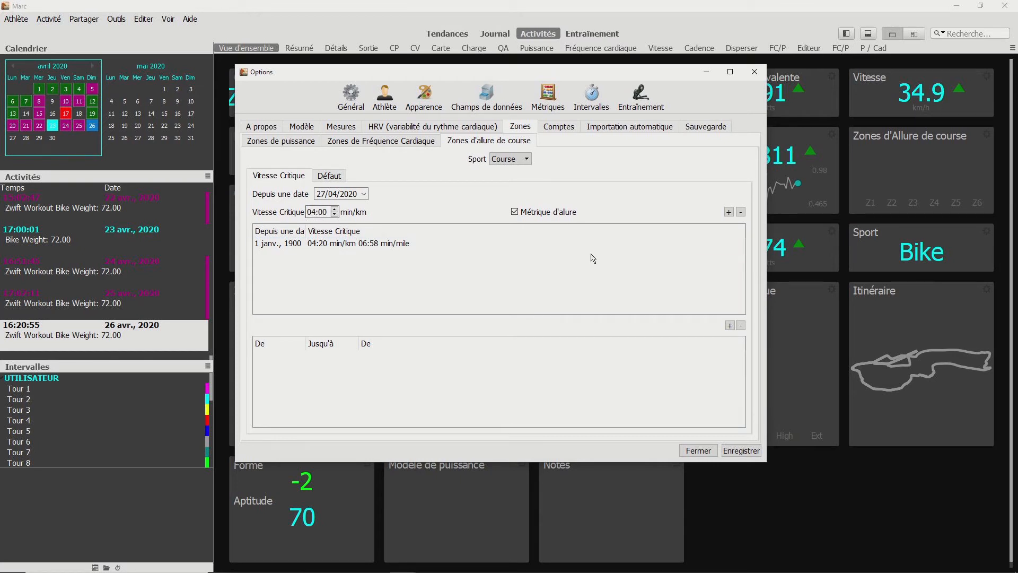
click(340, 179)
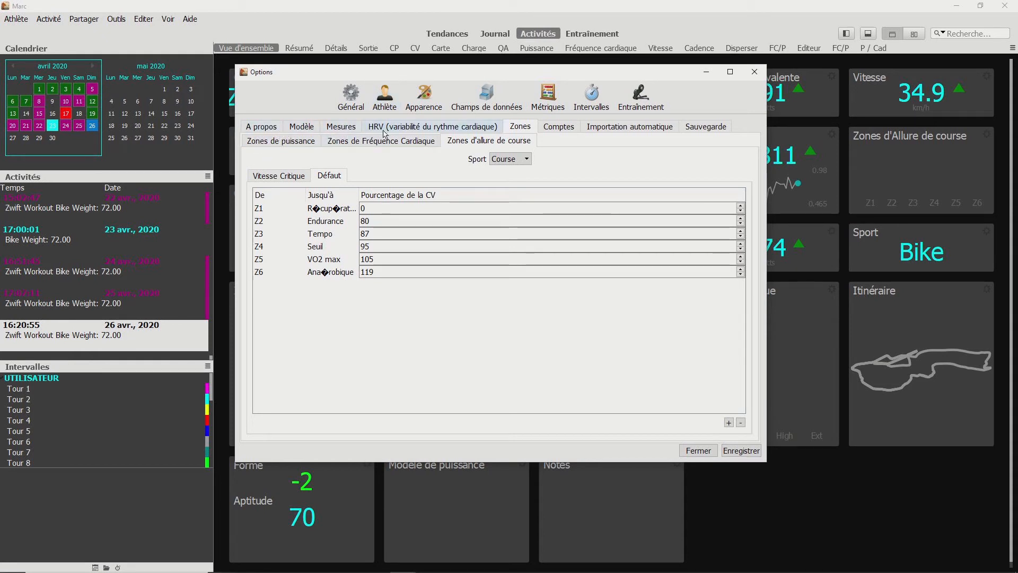
Examine the athlete's online accounts, automatic import and automatic backup settings.
click(561, 129)
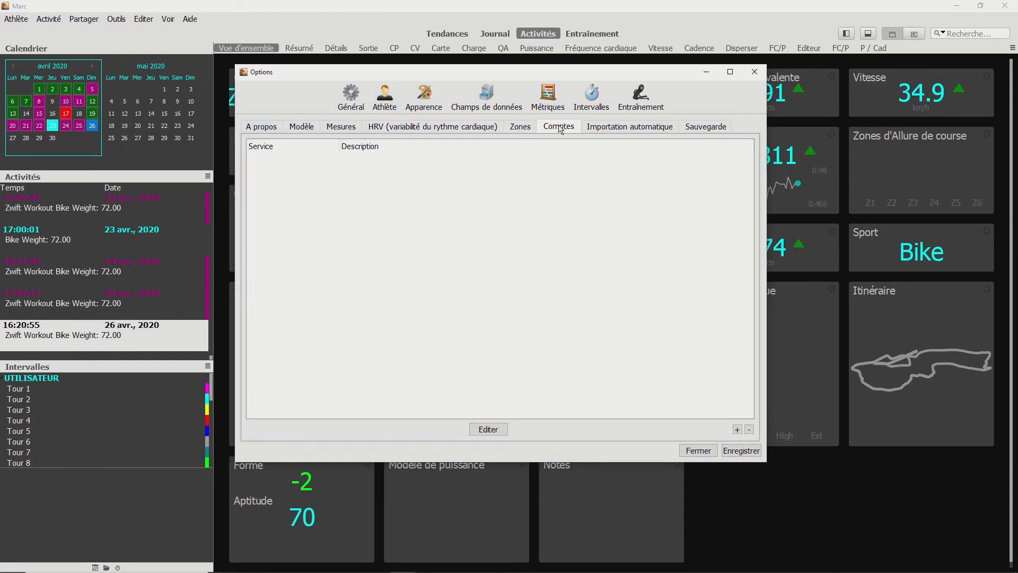
click(624, 130)
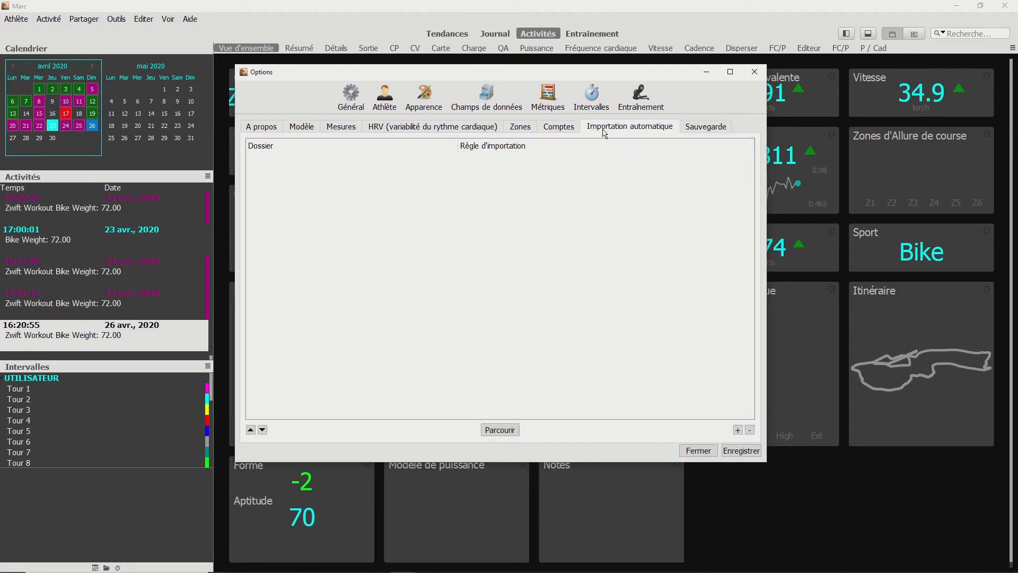
click(706, 129)
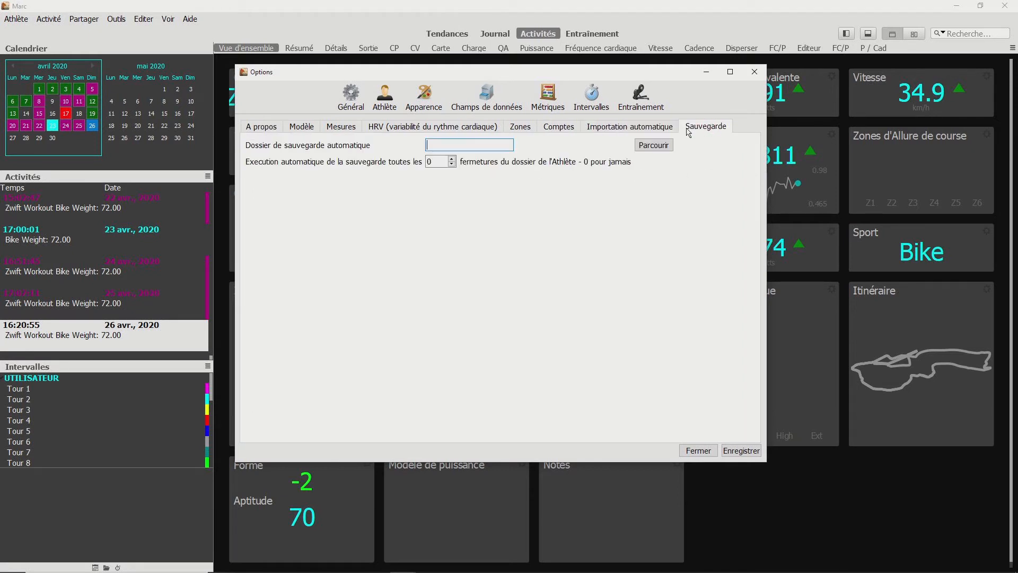
click(445, 147)
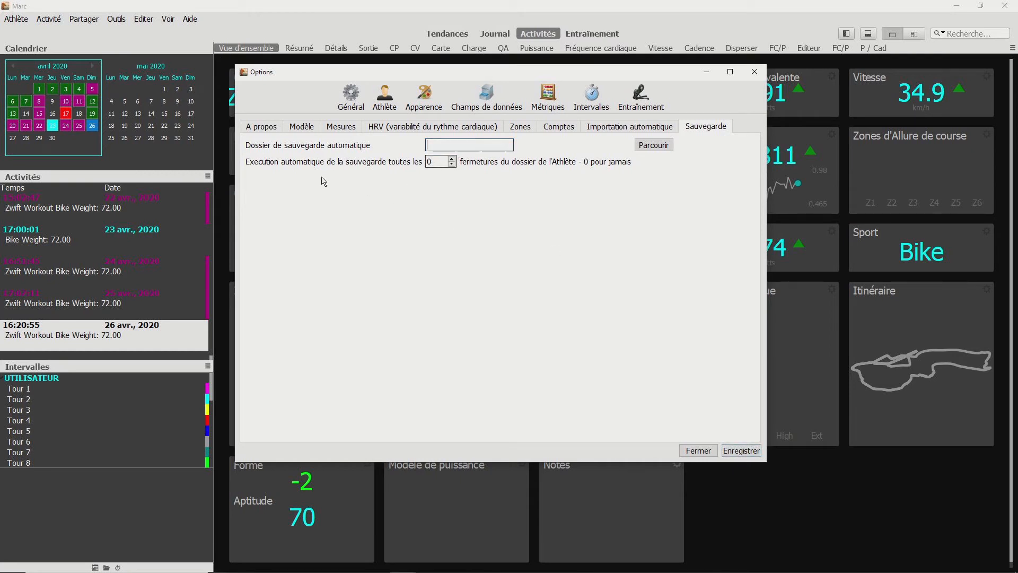
Examine the appearance options, comparing the list of themes with the individual plot colours.
click(423, 95)
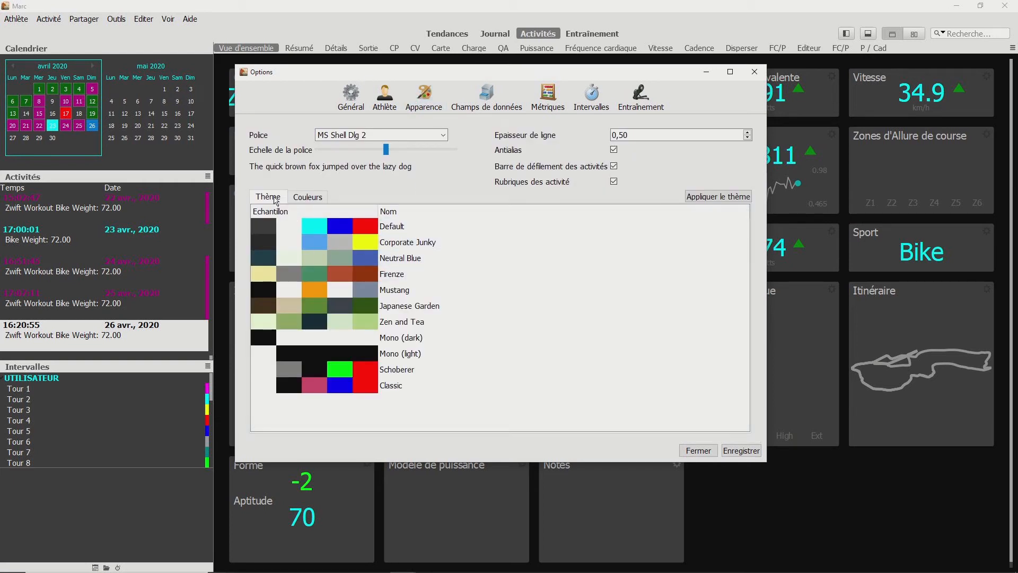
click(307, 199)
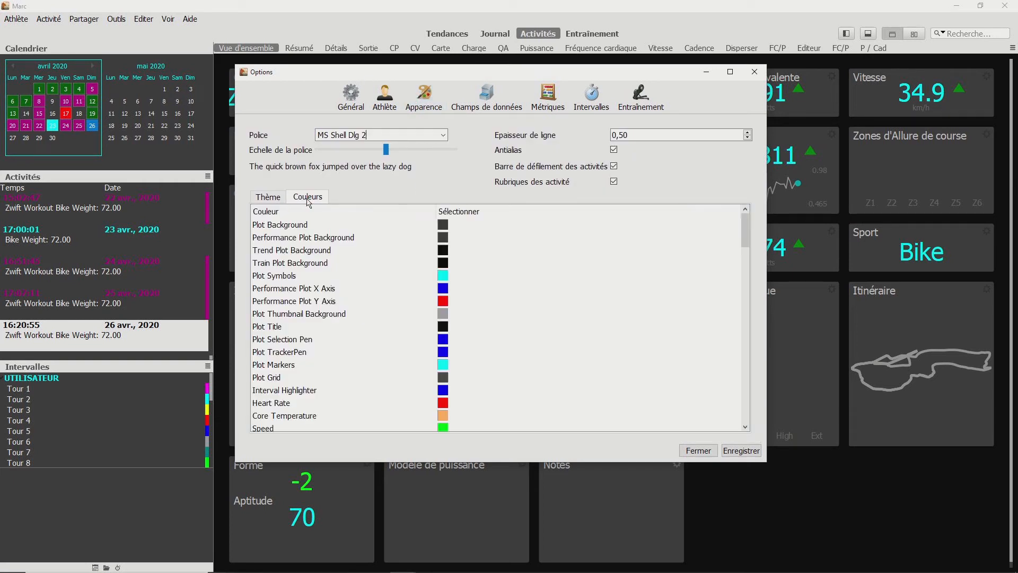
click(275, 201)
click(310, 199)
drag(446, 69, 548, 87)
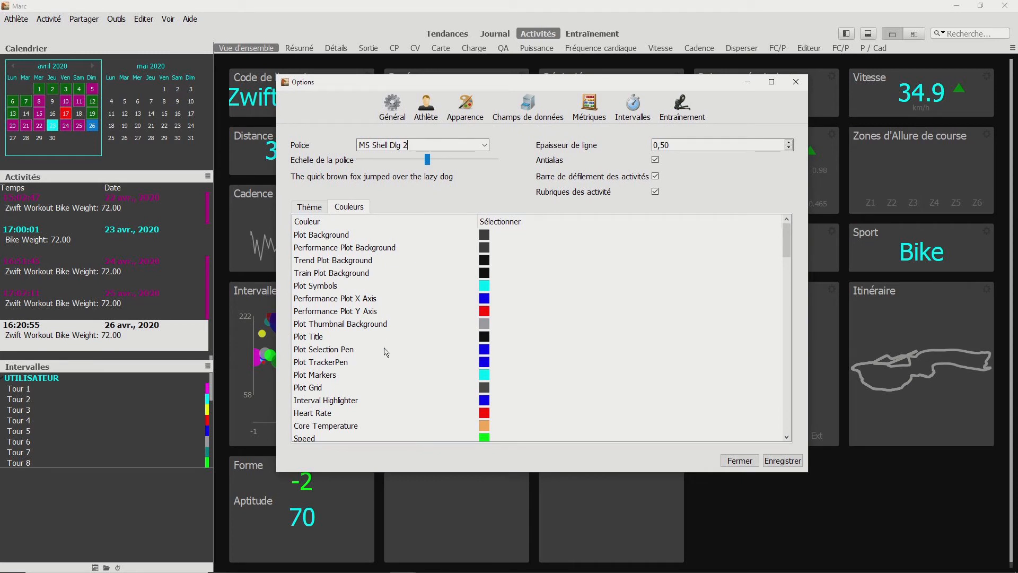
drag(705, 84, 662, 88)
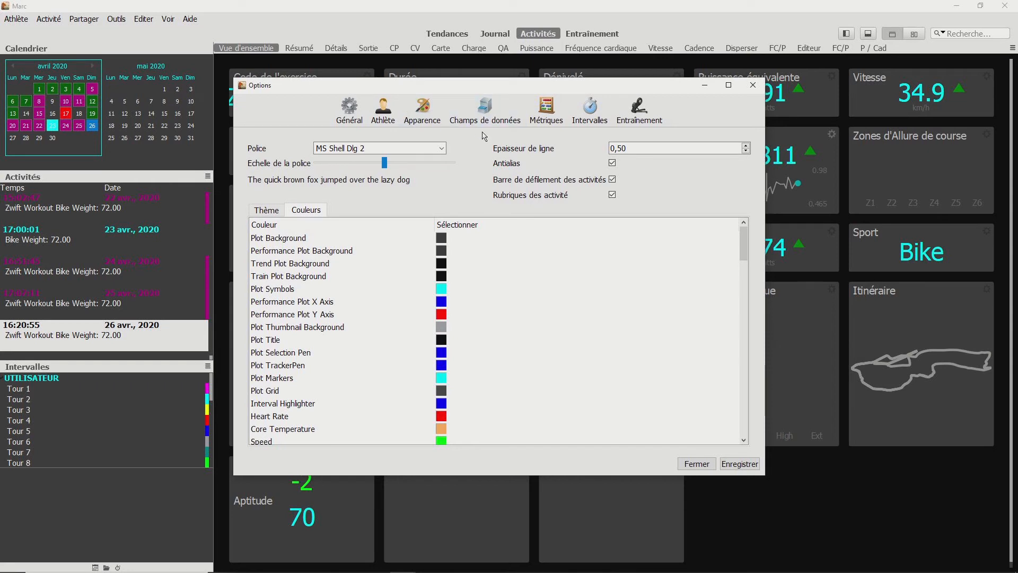
Examine the data field definitions, including each field's section, type, values and journal setting.
click(478, 113)
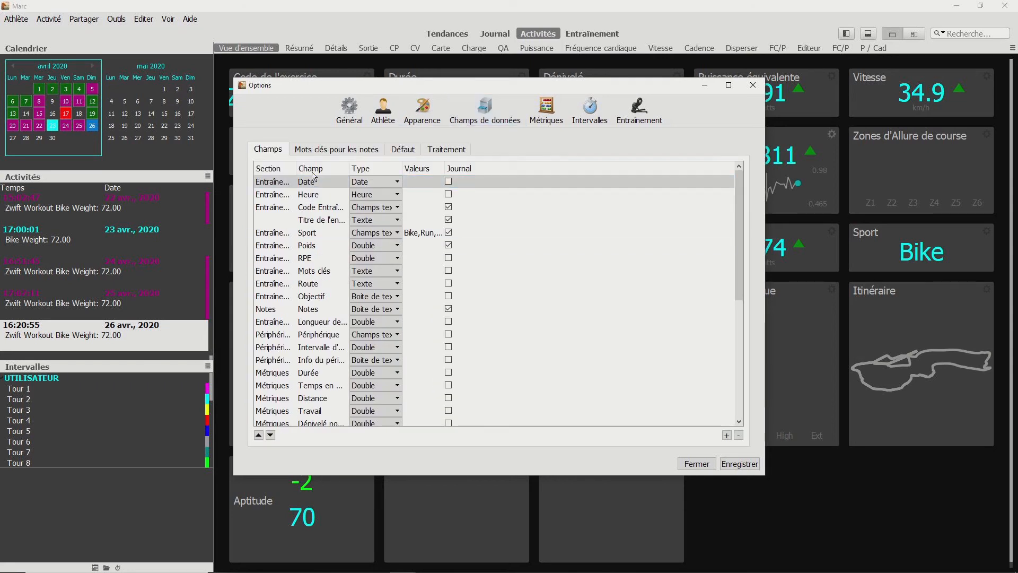
click(337, 150)
click(273, 151)
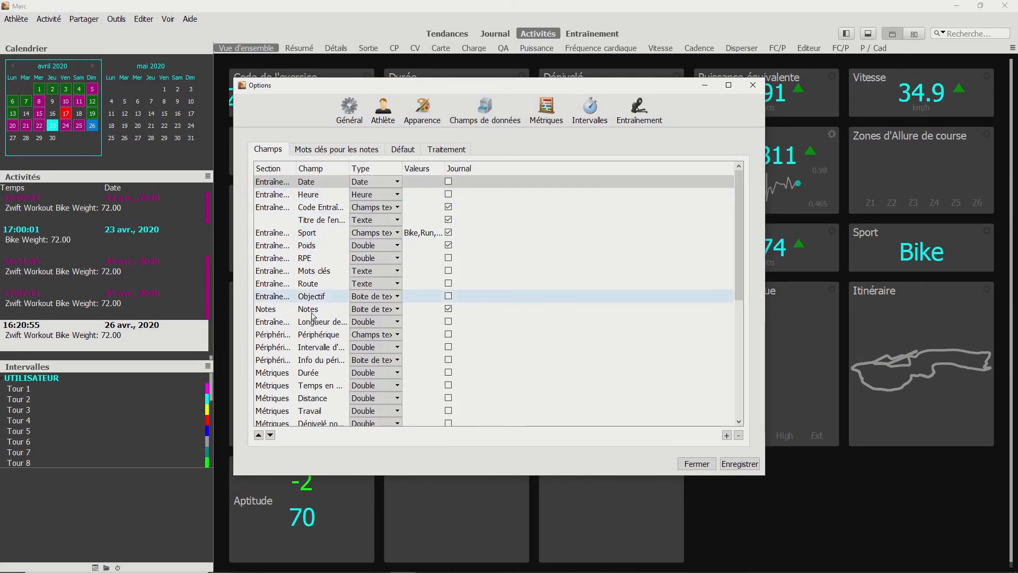
scroll(330, 296, down, 5)
scroll(366, 259, up, 4)
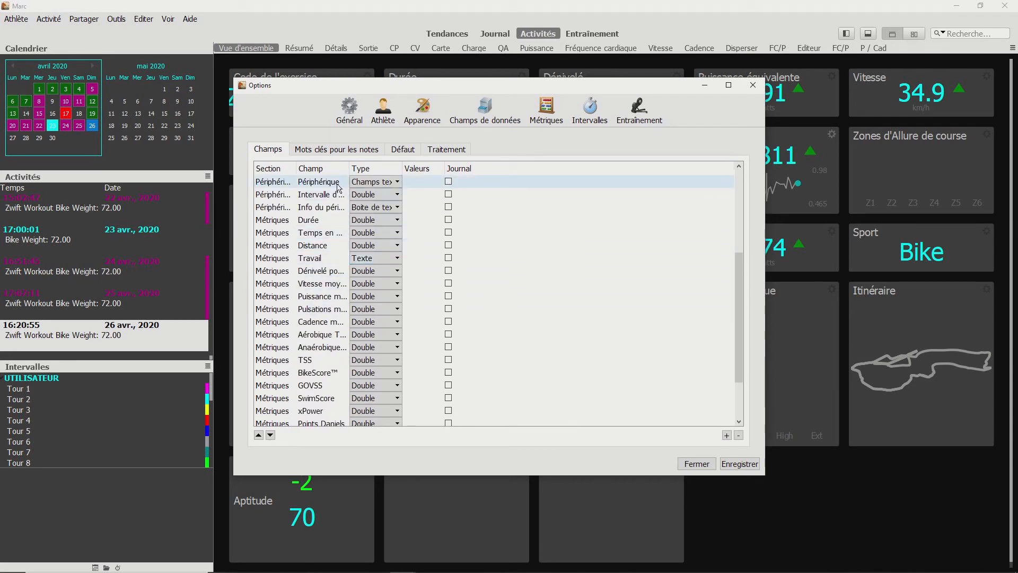
scroll(364, 221, up, 2)
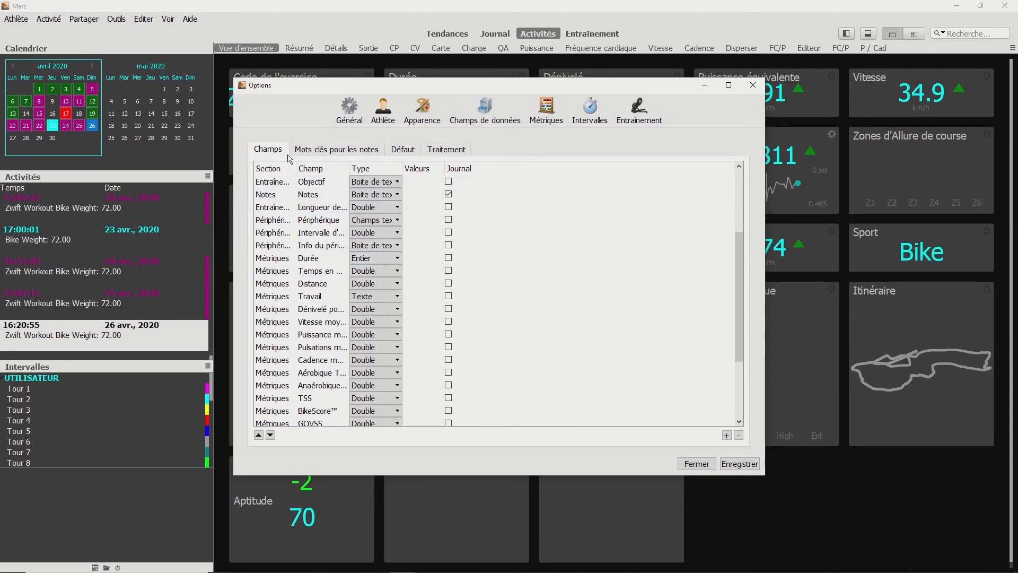
Examine the colour-coded note keywords for the training code field, along with the default values and data processing settings.
click(334, 151)
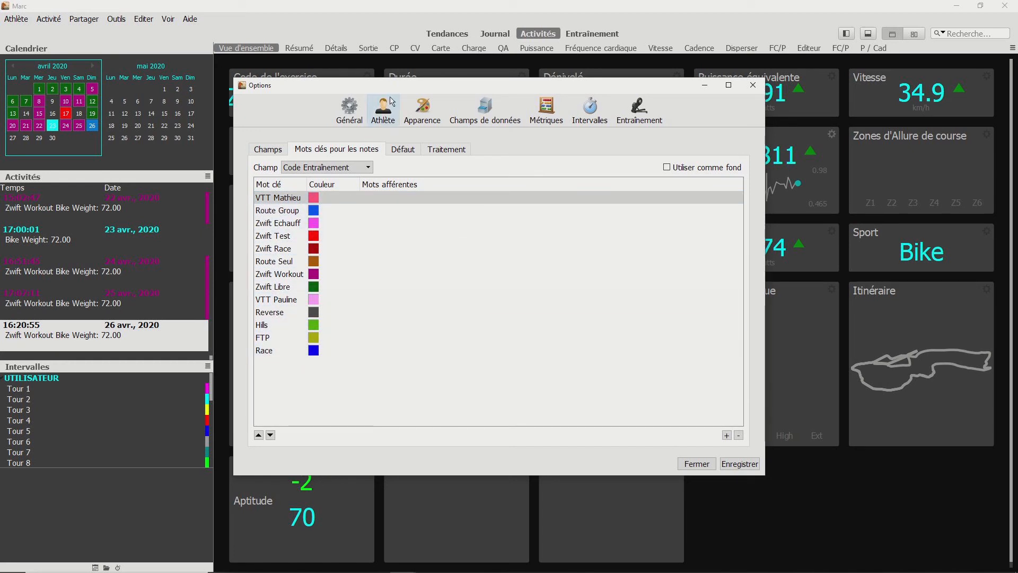
drag(587, 88, 607, 93)
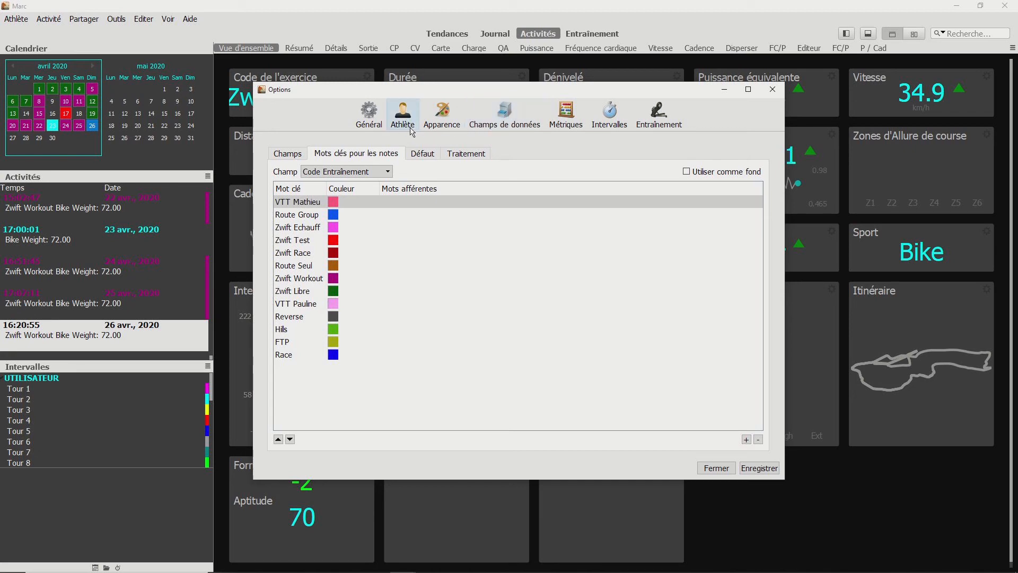
click(420, 154)
click(457, 154)
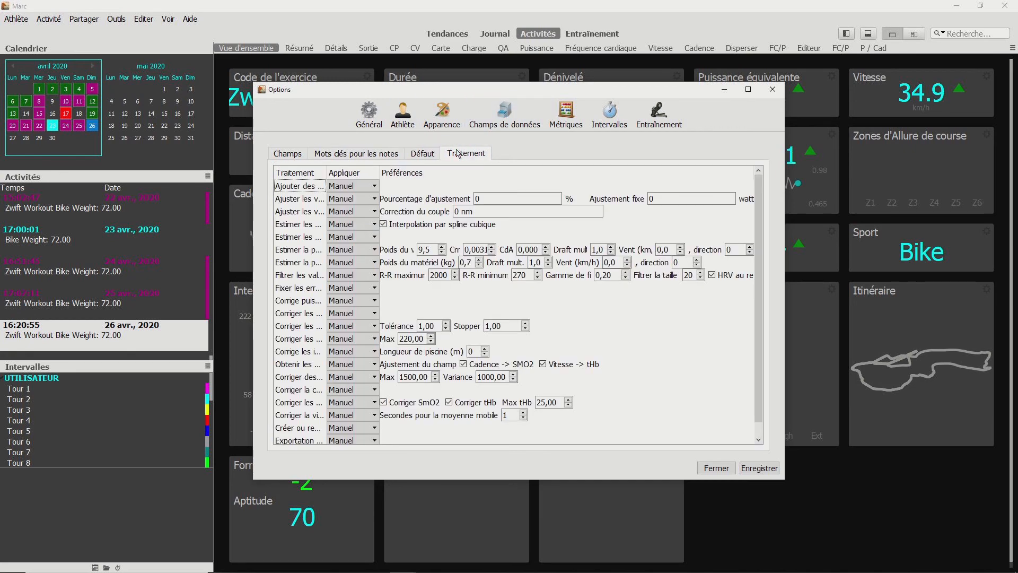
click(369, 157)
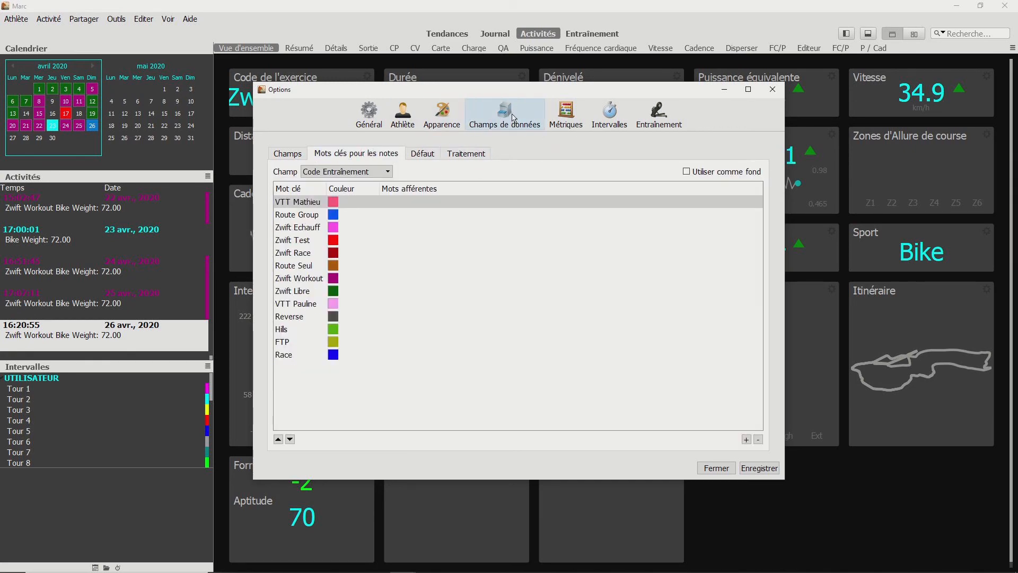
Examine the custom metrics and the metrics selected for the bests list.
click(566, 114)
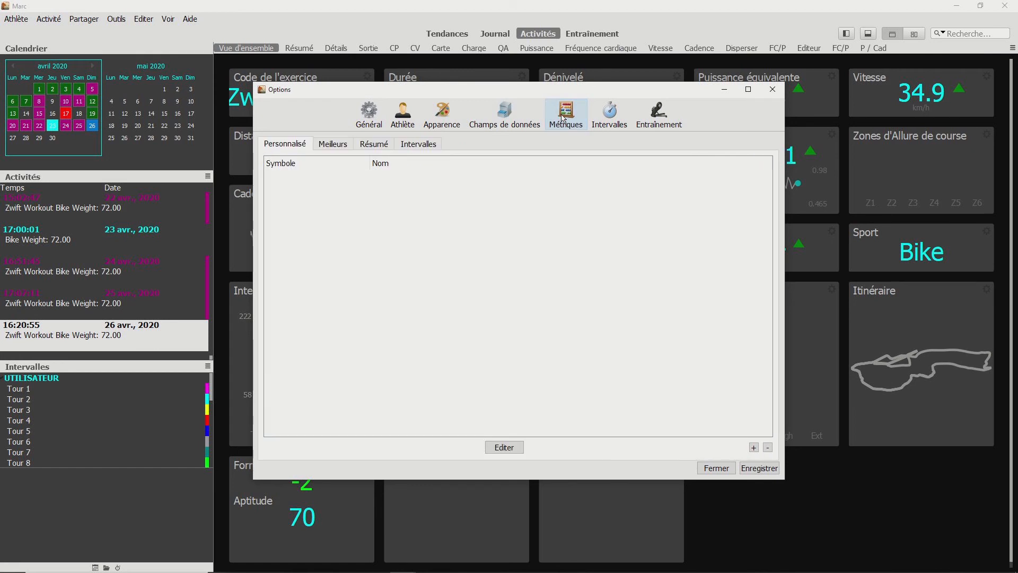
click(342, 147)
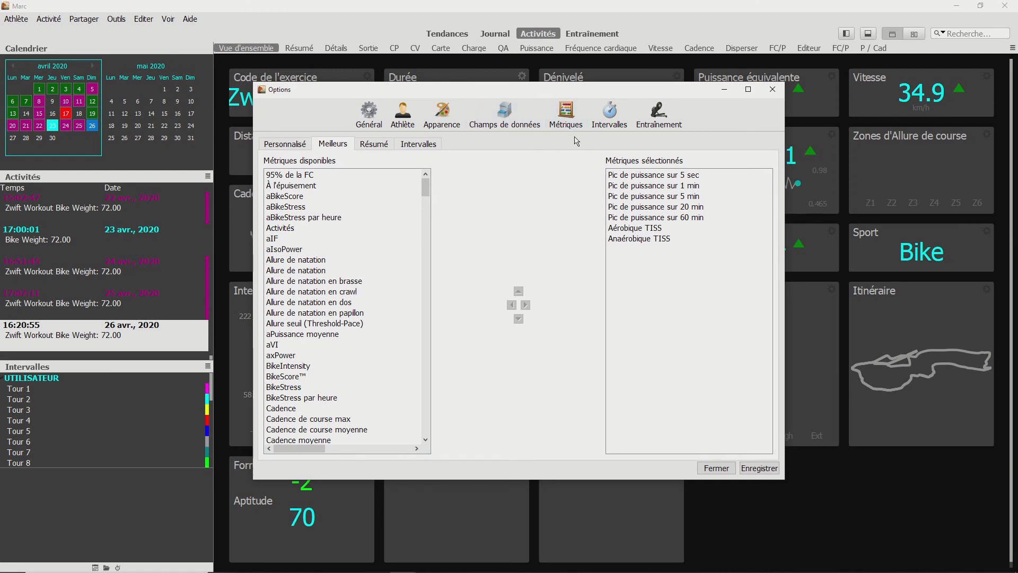
Turn off automatic interval discovery for cycling power peaks from 1 sec to 1 h.
click(608, 119)
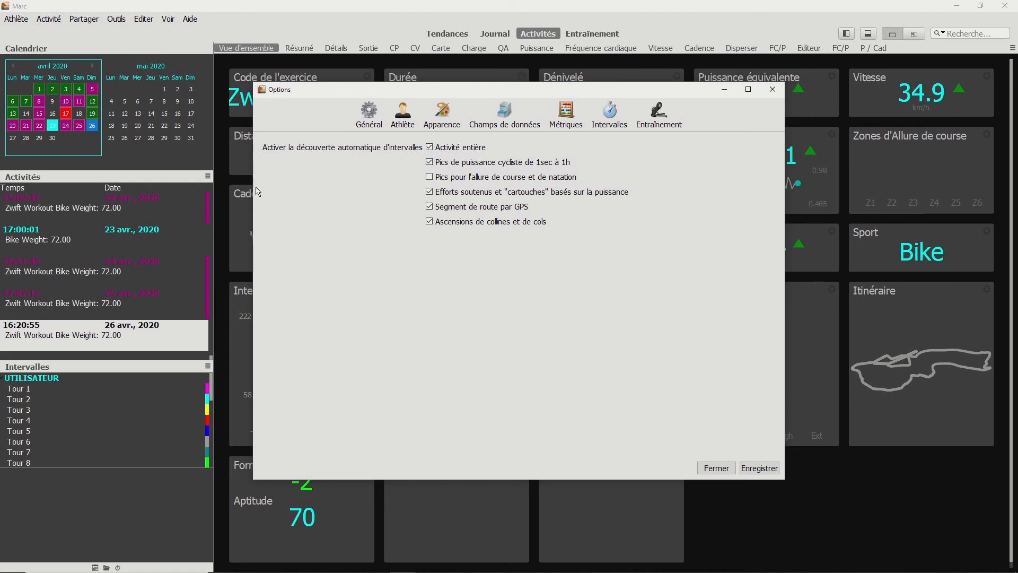
click(433, 165)
click(430, 162)
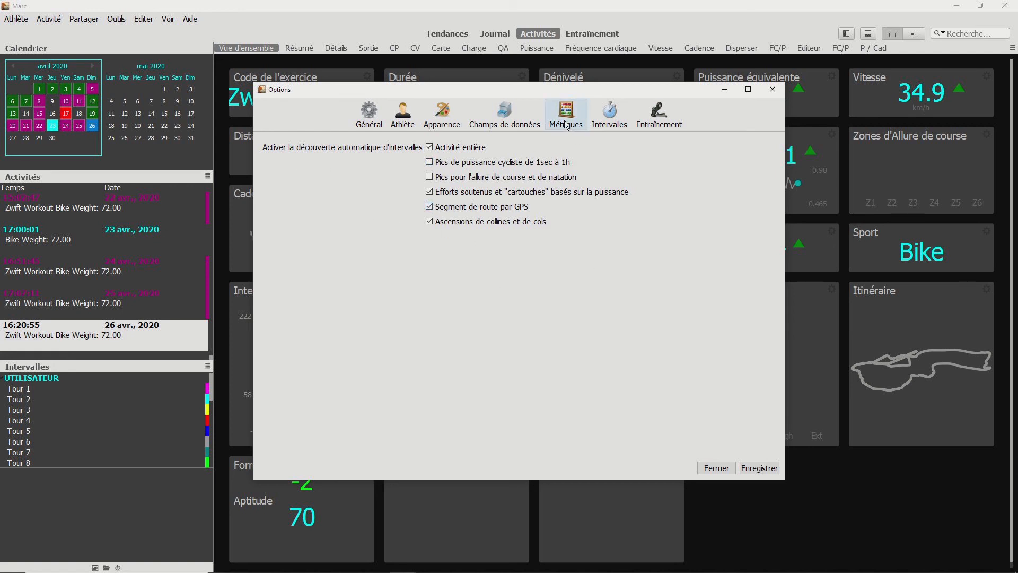
Examine the training device settings and close the options without saving.
click(655, 119)
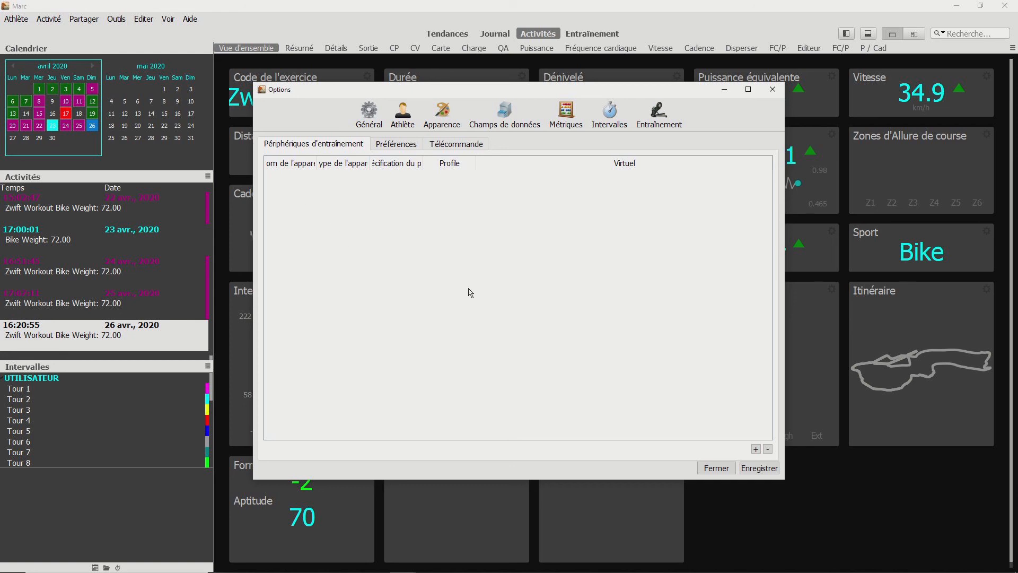
click(716, 468)
mouse_move(723, 571)
click(907, 563)
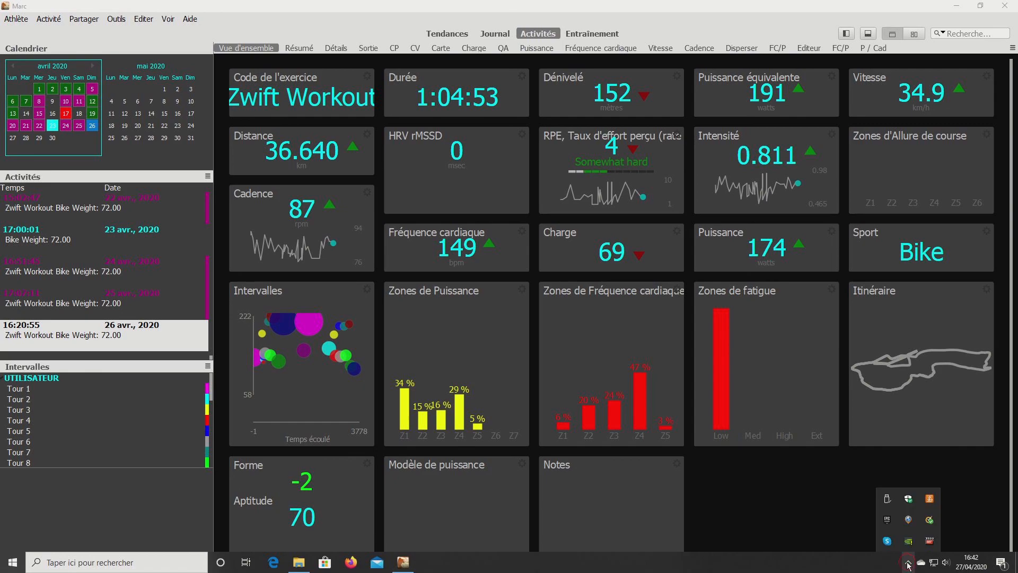